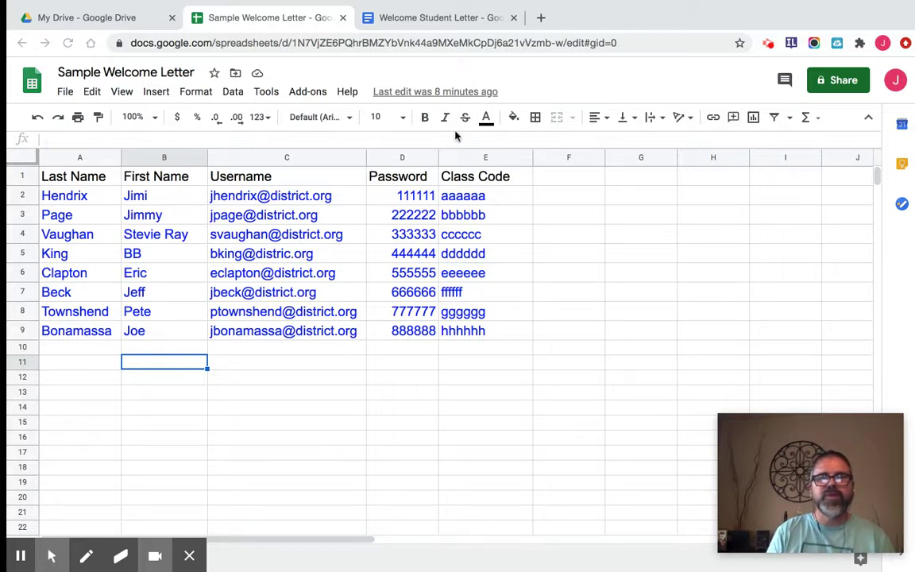
Compare the welcome letter document against the student roster spreadsheet.
{"action": "left_click", "coordinate": [437, 22]}
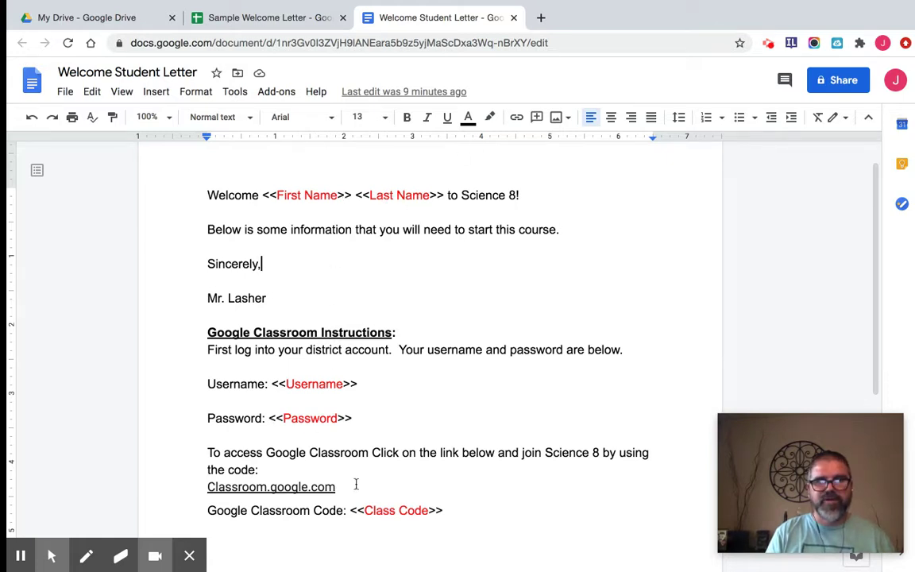
{"action": "left_click", "coordinate": [295, 17]}
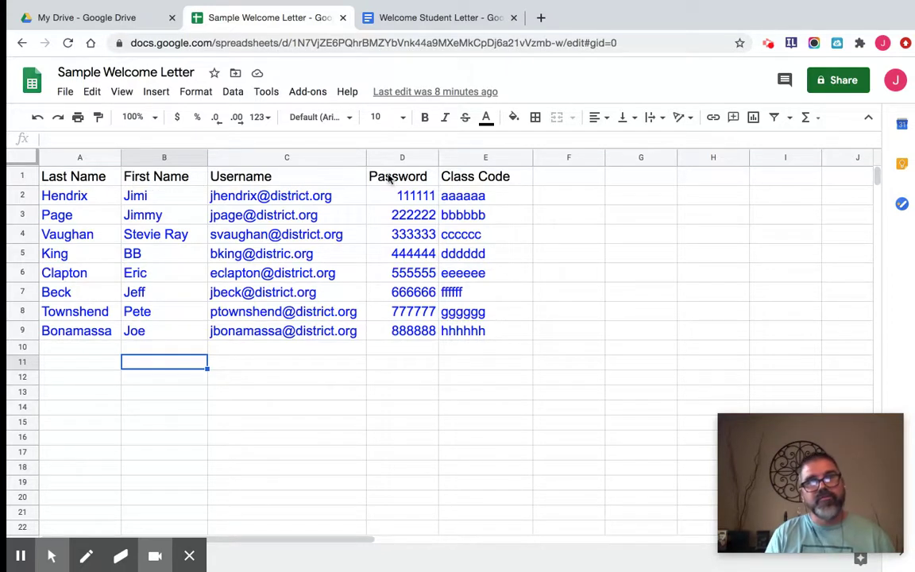
{"action": "left_click", "coordinate": [439, 17]}
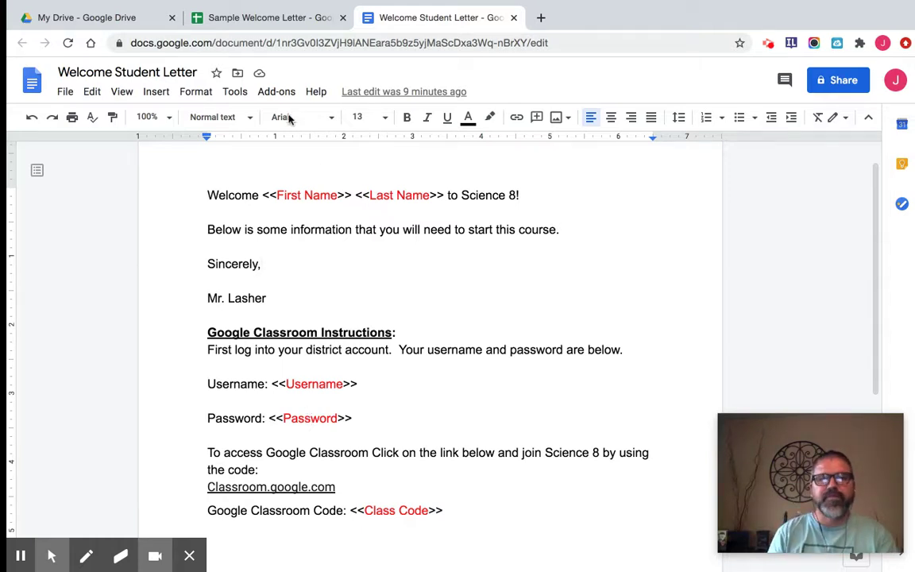
{"action": "left_click", "coordinate": [270, 19]}
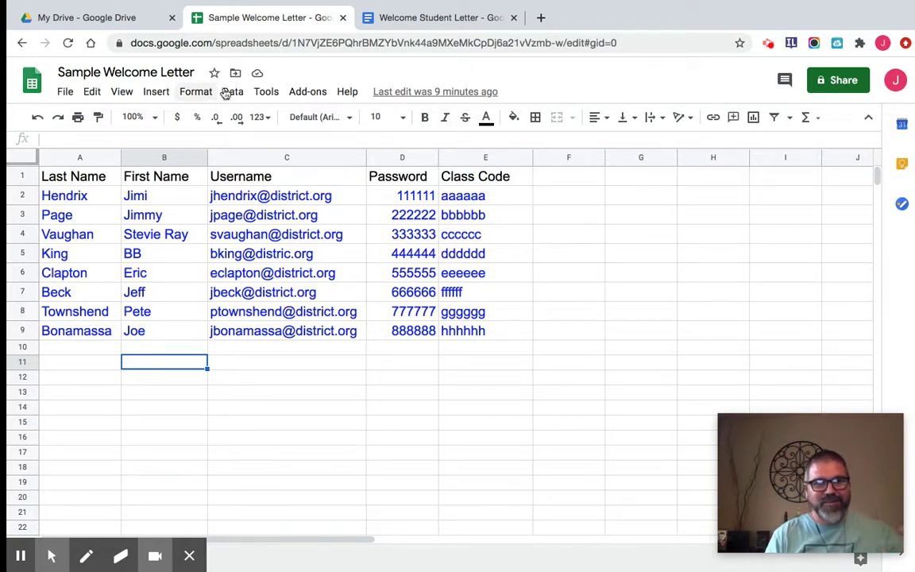
Launch the AutoCrat add-on from Add-ons and start a new merge job.
{"action": "left_click", "coordinate": [316, 93]}
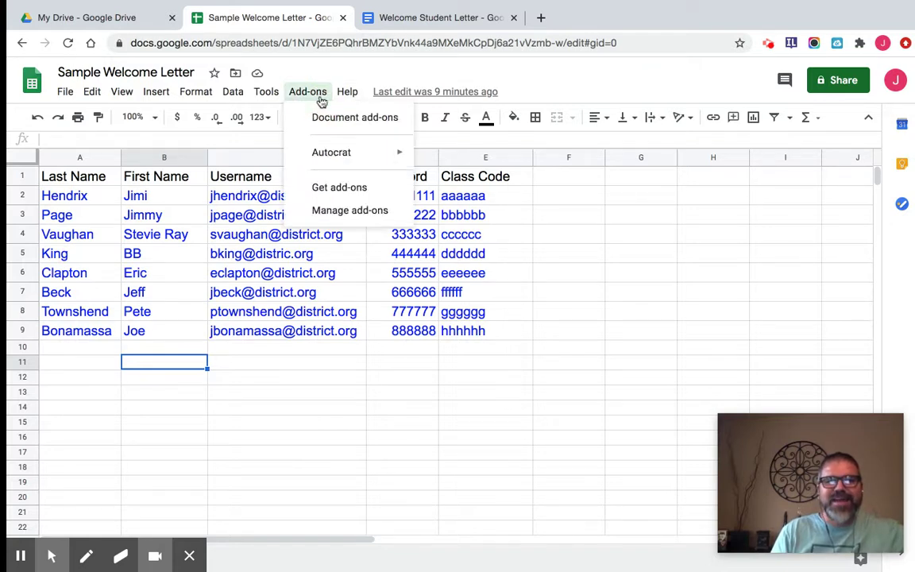
{"action": "mouse_move", "coordinate": [333, 154]}
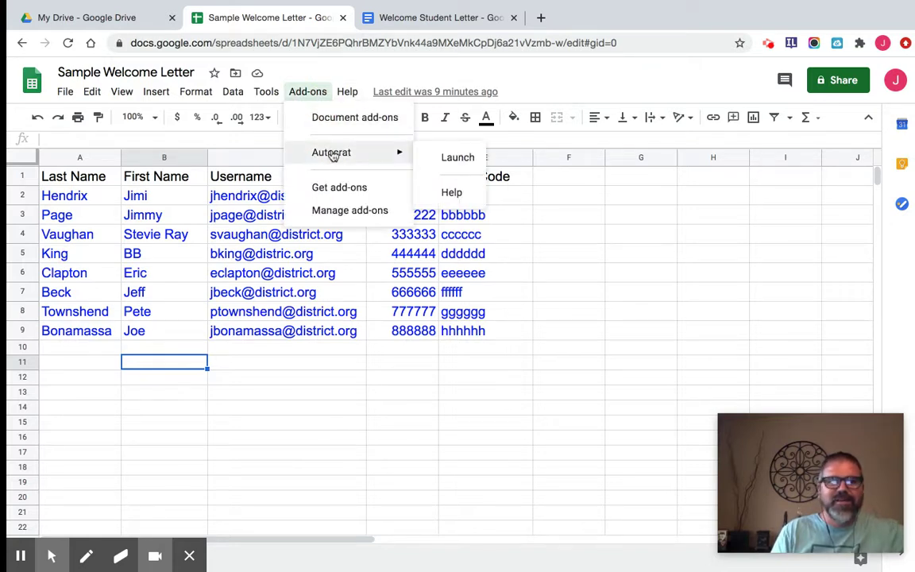
{"action": "left_click", "coordinate": [441, 161]}
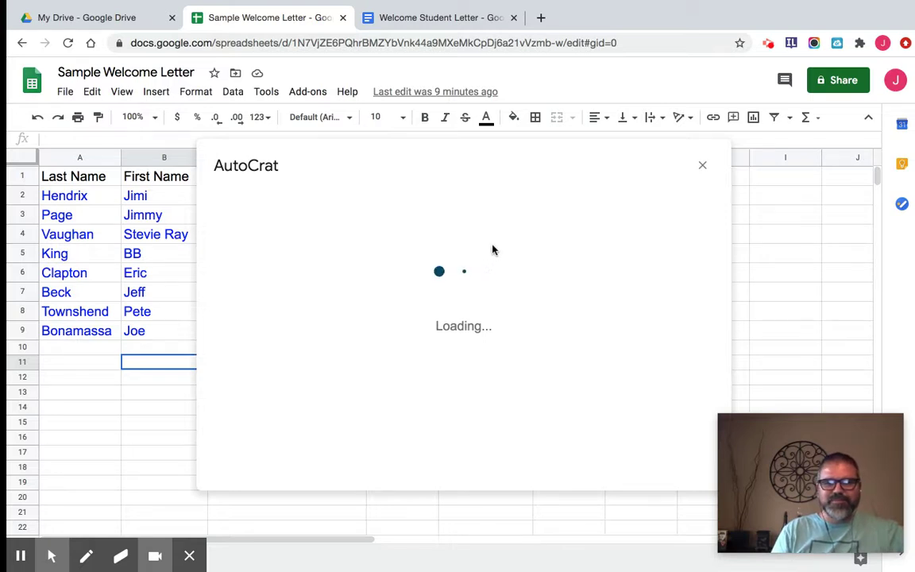
{"action": "left_click", "coordinate": [468, 149]}
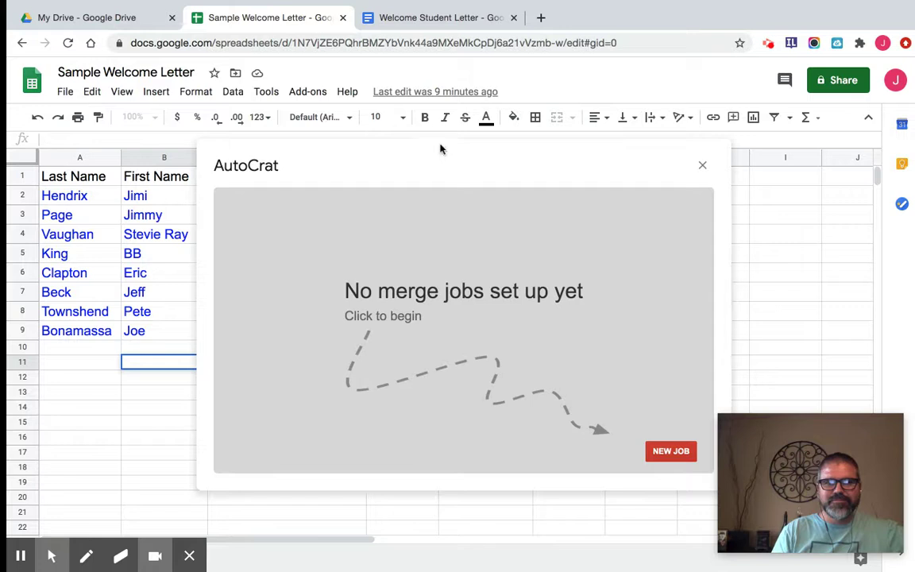
{"action": "left_click", "coordinate": [422, 112]}
{"action": "left_click", "coordinate": [640, 405]}
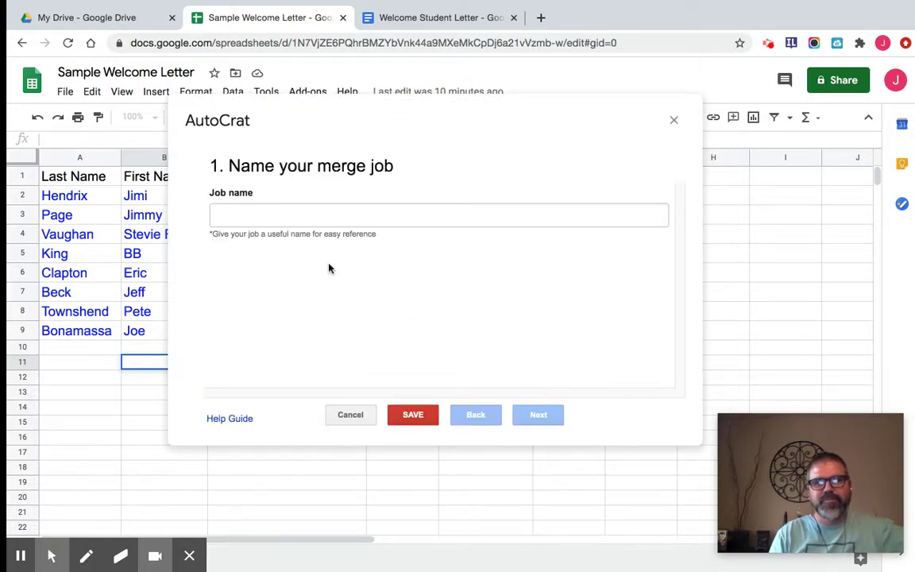
Name the merge job 'Sample Welcome Letter' and advance to template selection.
{"action": "left_click", "coordinate": [275, 220]}
{"action": "type", "text": "Sa"}
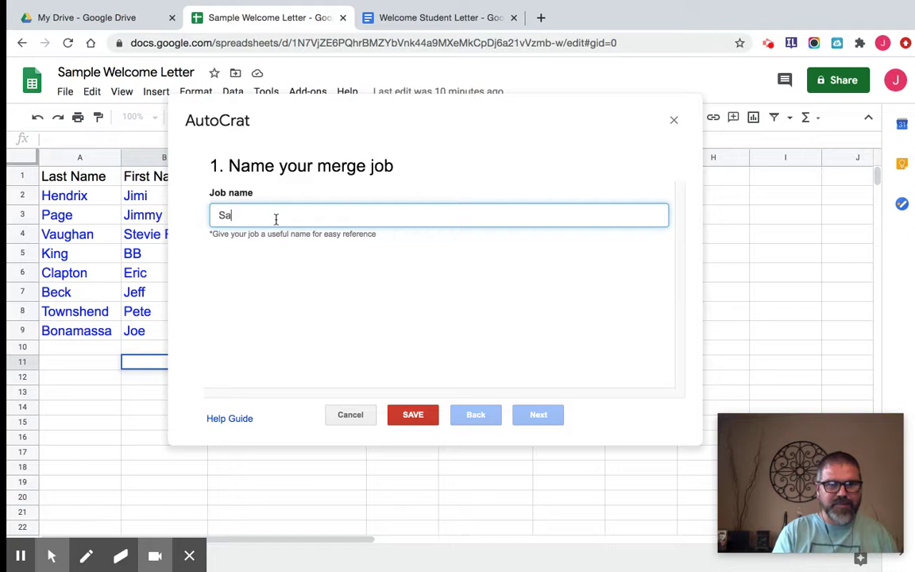
{"action": "type", "text": "mple Welcome Letter"}
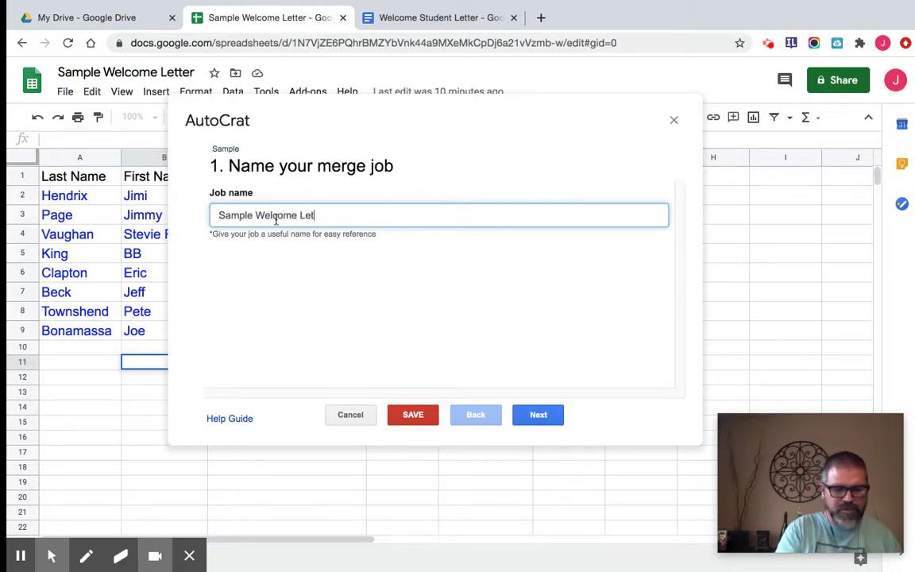
{"action": "left_click", "coordinate": [538, 415]}
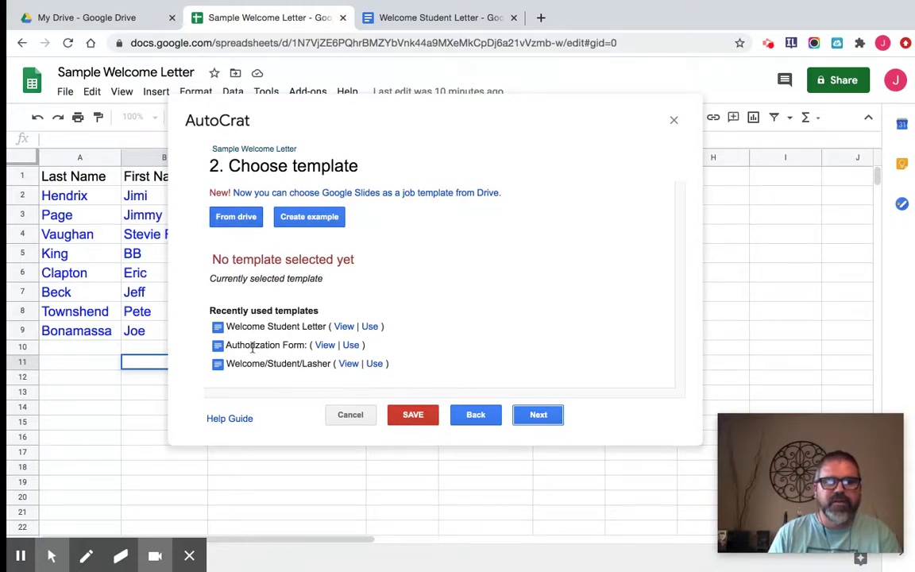
Choose the Welcome Student Letter document from Drive as the template.
{"action": "left_click", "coordinate": [231, 218]}
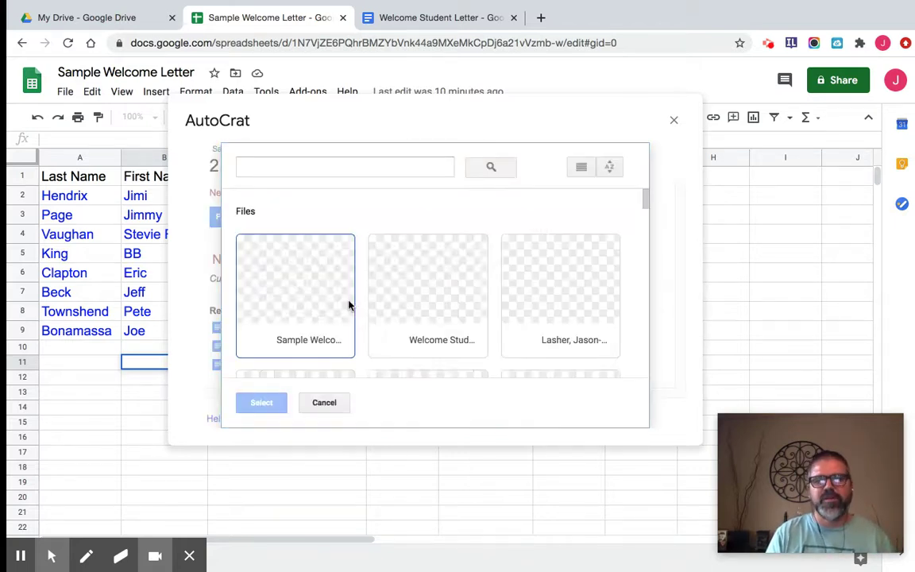
{"action": "double_click", "coordinate": [433, 296]}
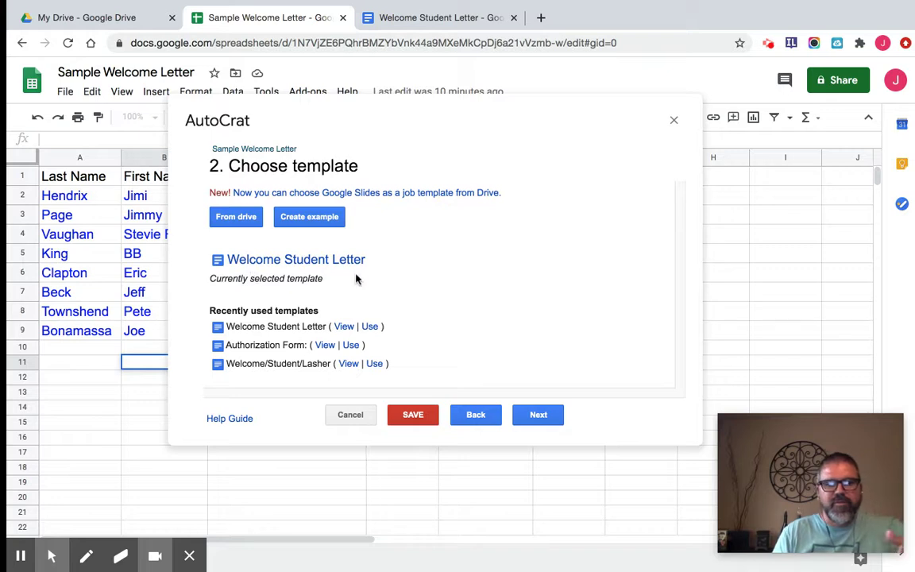
{"action": "left_click", "coordinate": [538, 416]}
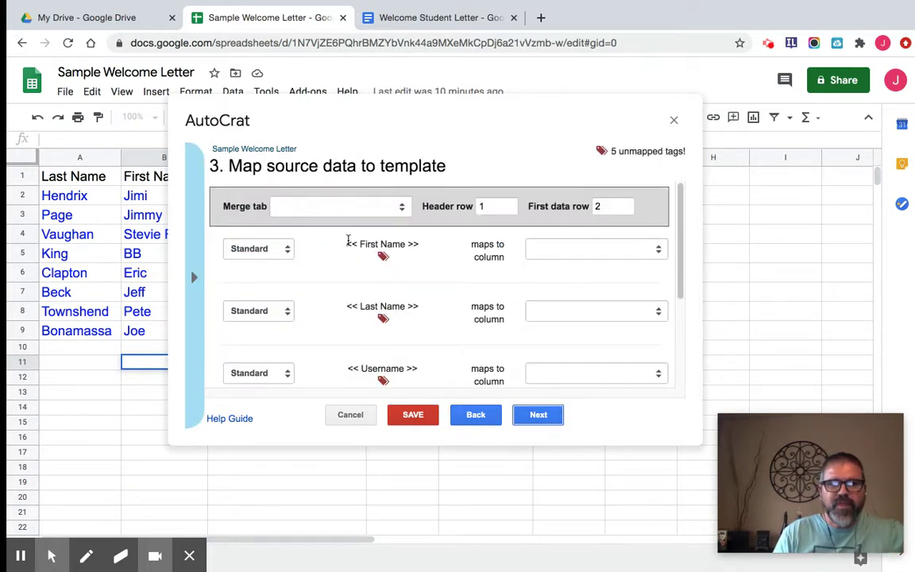
Merge from Sheet1 and review that all five tags map to same-named columns.
{"action": "left_click", "coordinate": [310, 209]}
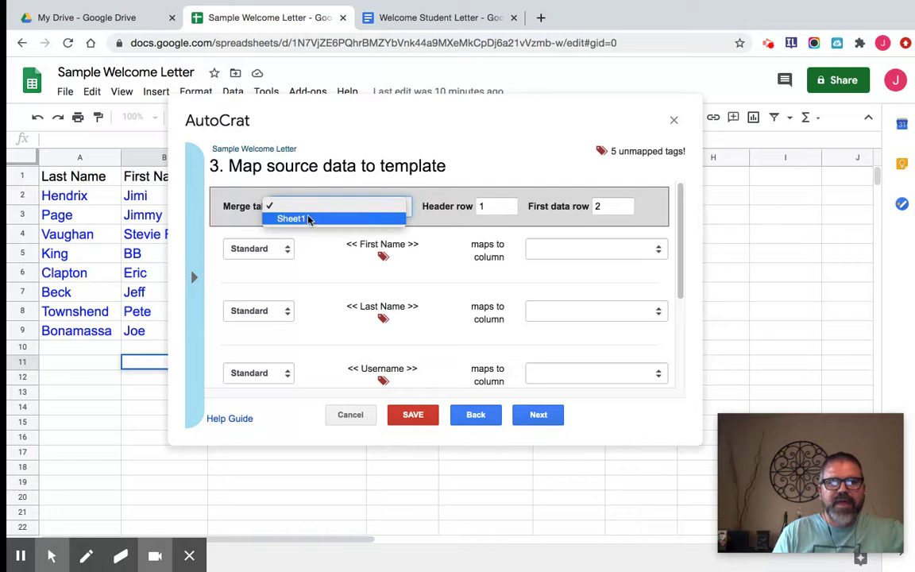
{"action": "left_click", "coordinate": [301, 219]}
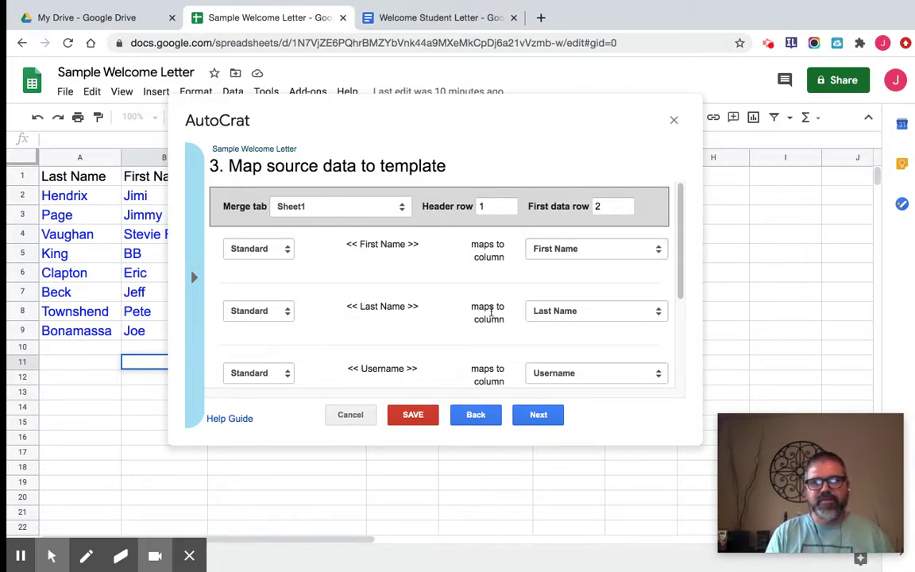
{"action": "scroll", "coordinate": [489, 314], "scroll_direction": "down", "scroll_amount": 2}
{"action": "scroll", "coordinate": [532, 334], "scroll_direction": "down", "scroll_amount": 1}
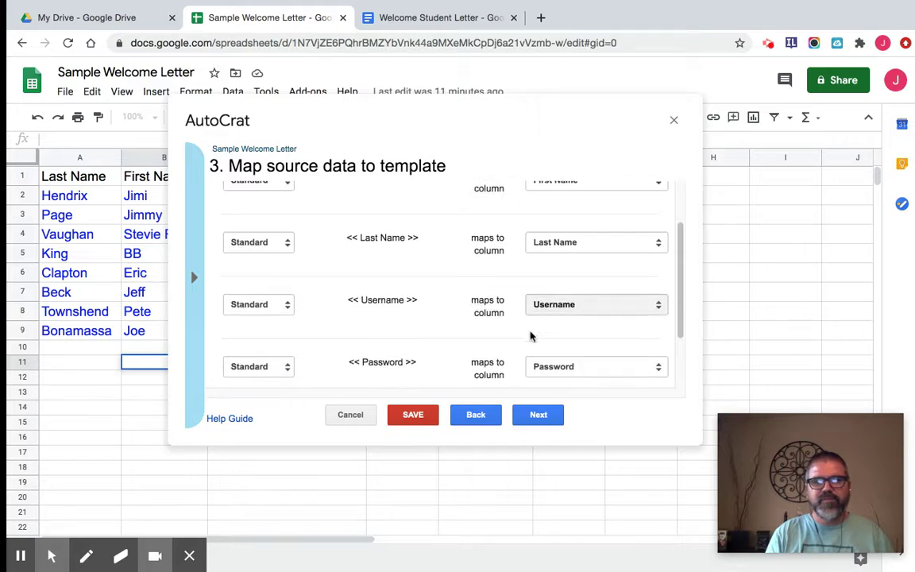
{"action": "scroll", "coordinate": [508, 342], "scroll_direction": "down", "scroll_amount": 2}
{"action": "scroll", "coordinate": [397, 360], "scroll_direction": "down", "scroll_amount": 1}
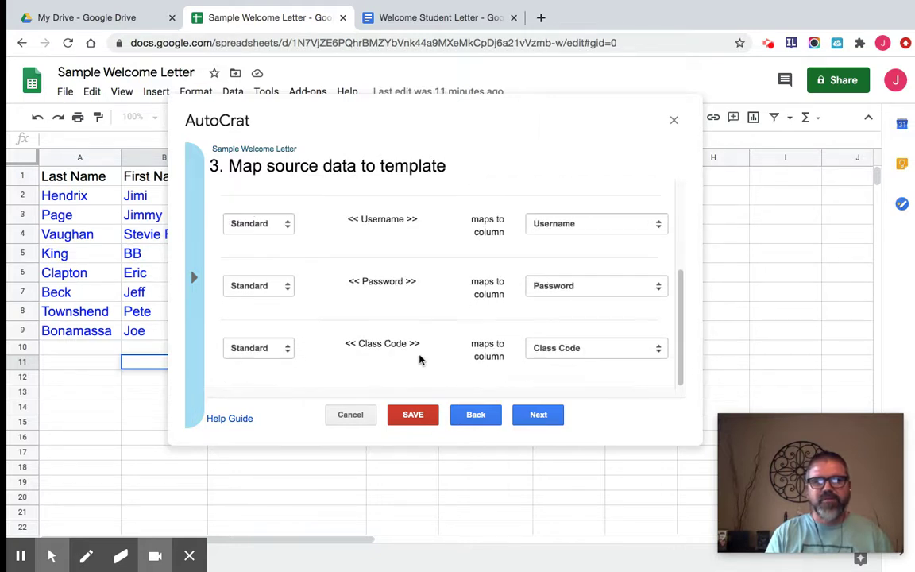
In the output file settings, set the file type to PDF.
{"action": "left_click", "coordinate": [538, 416]}
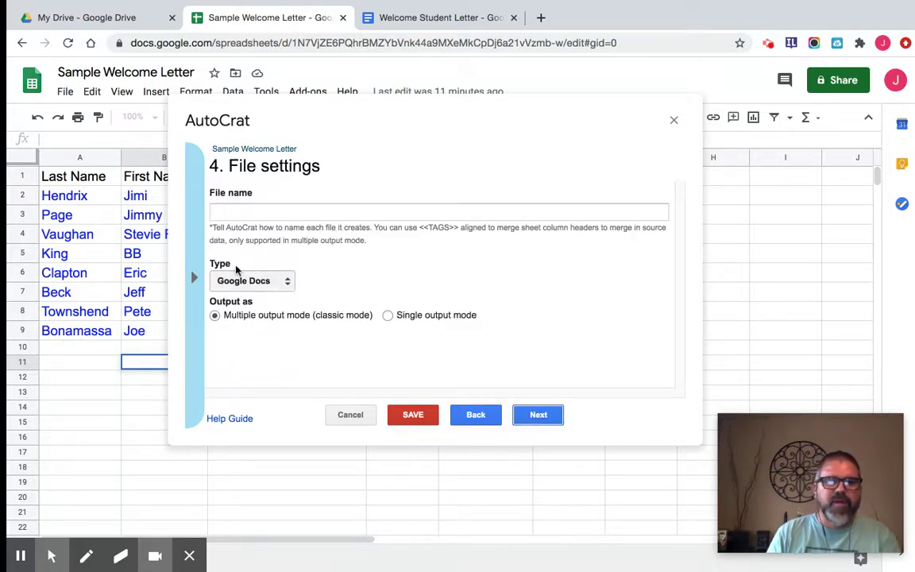
{"action": "left_click", "coordinate": [288, 286]}
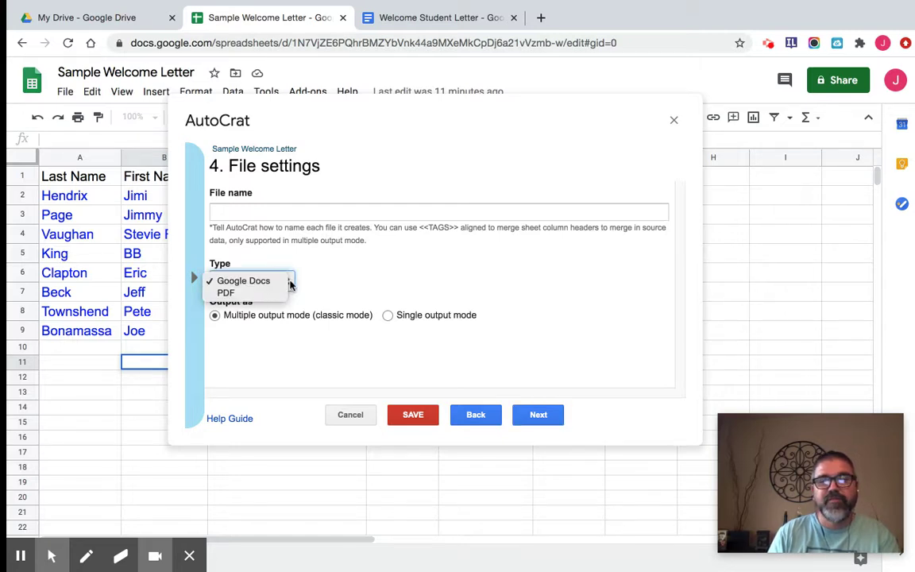
{"action": "left_click", "coordinate": [290, 284]}
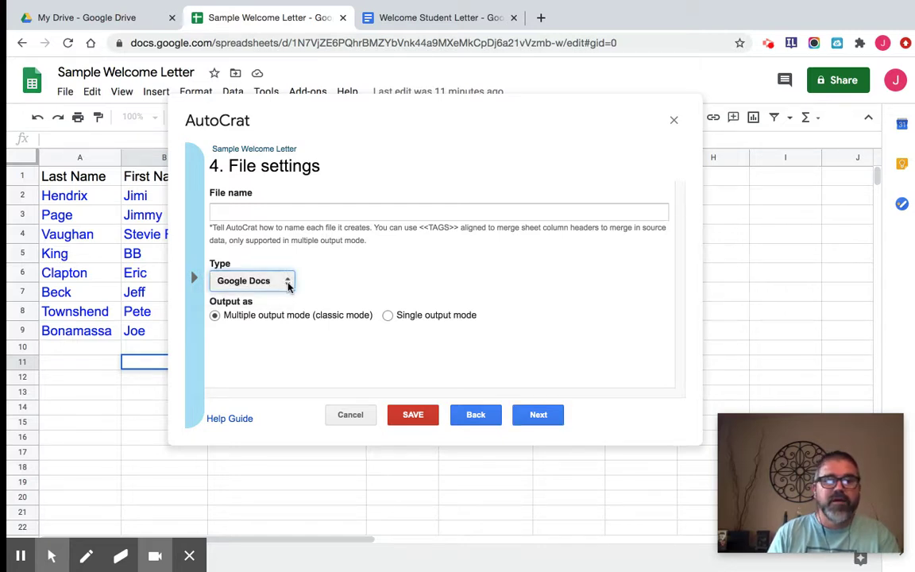
{"action": "left_click", "coordinate": [287, 286]}
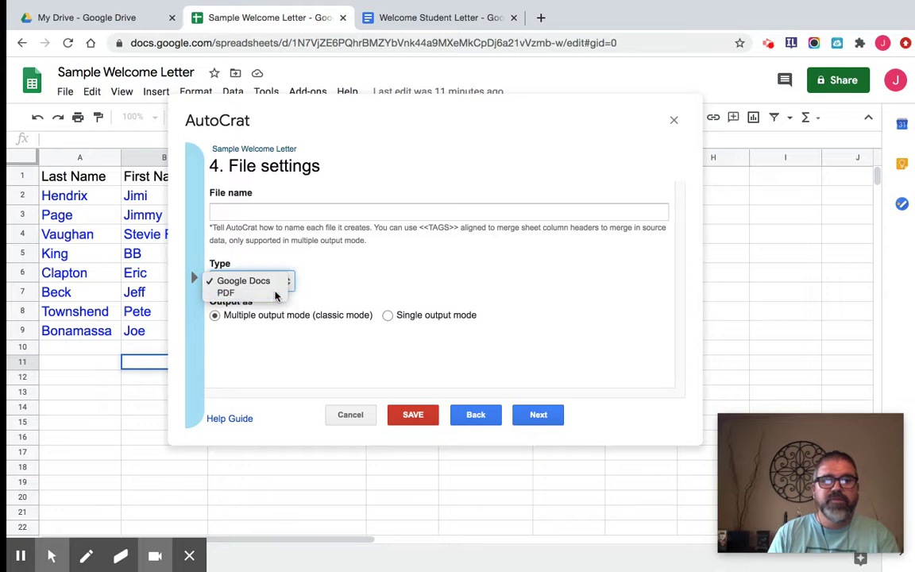
{"action": "left_click", "coordinate": [278, 294]}
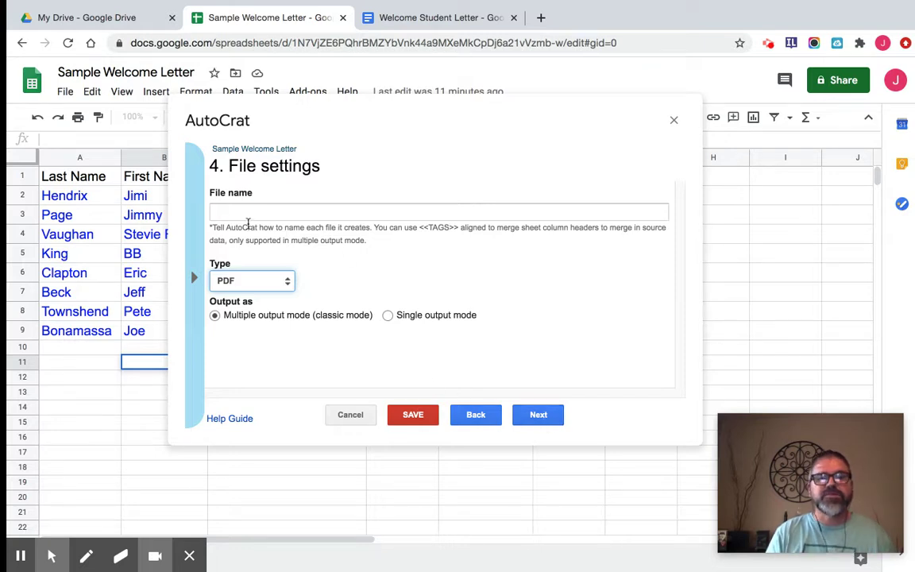
Name files '<<First Name>> <<Last Name>> Science' and switch the output type to Google Docs.
{"action": "left_click", "coordinate": [241, 217]}
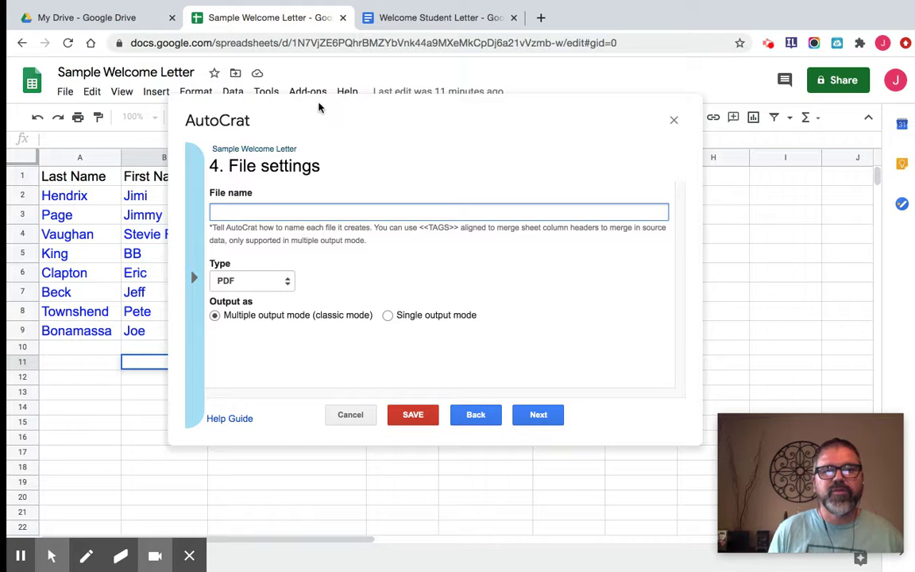
{"action": "double_click", "coordinate": [370, 100]}
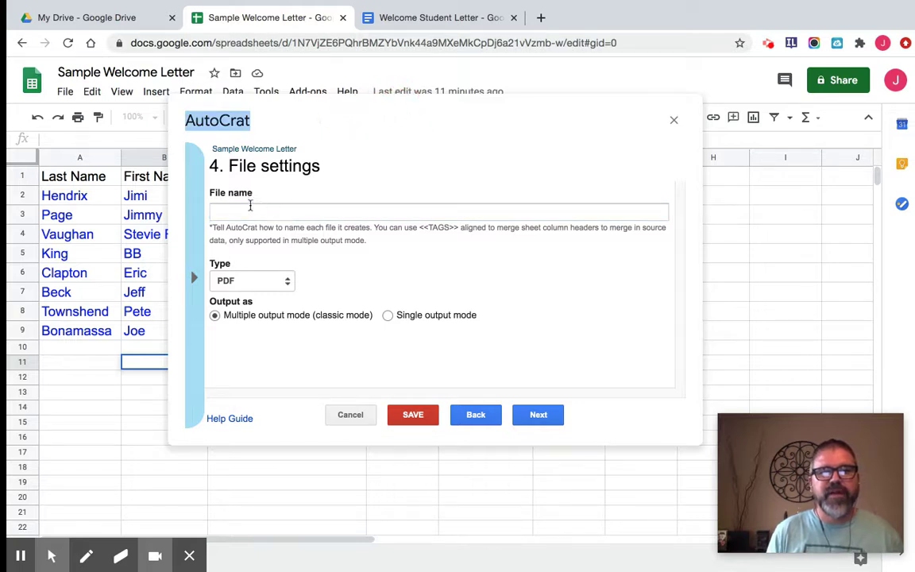
{"action": "left_click", "coordinate": [242, 212]}
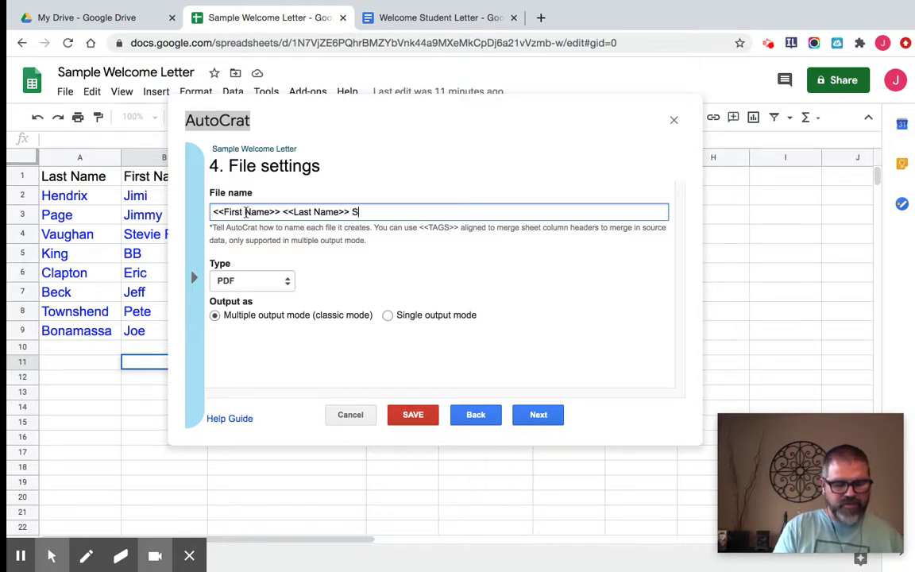
{"action": "left_click", "coordinate": [282, 283]}
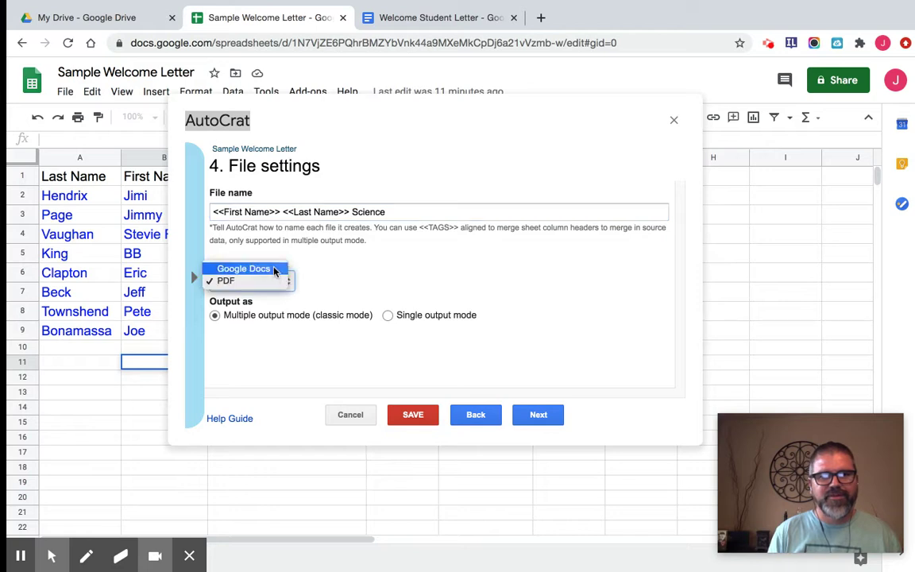
{"action": "left_click", "coordinate": [274, 270]}
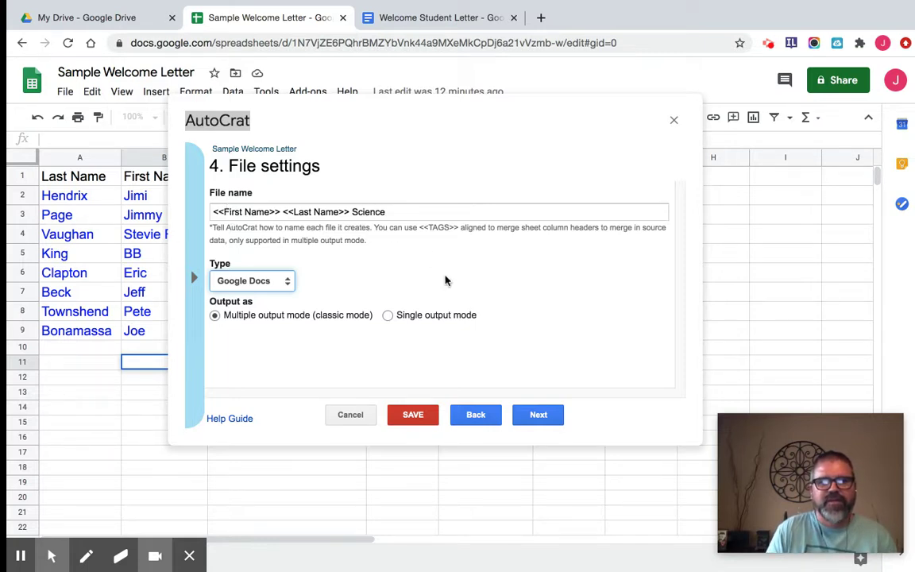
{"action": "left_click", "coordinate": [537, 418]}
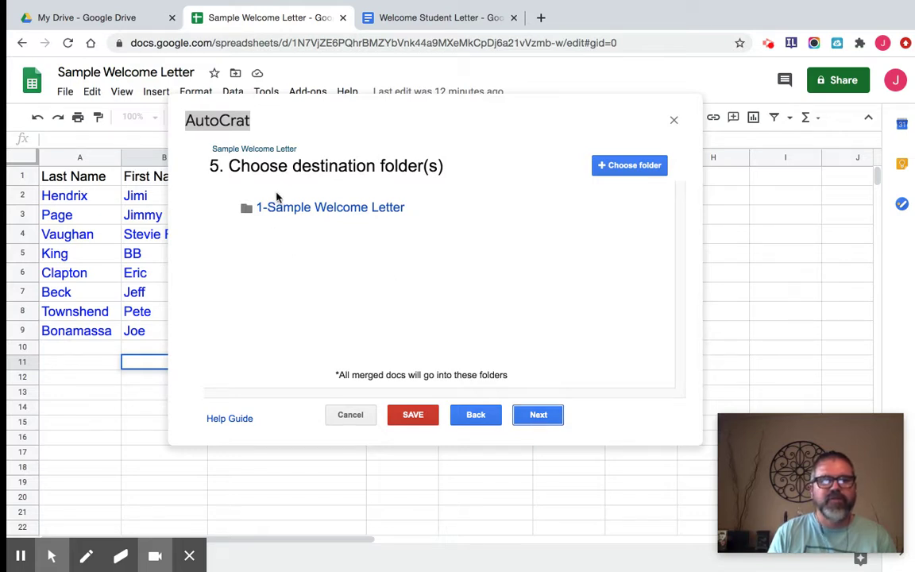
Keep the 1-Sample Welcome Letter folder, skip condition, sharing and trigger steps, and save.
{"action": "mouse_move", "coordinate": [271, 207]}
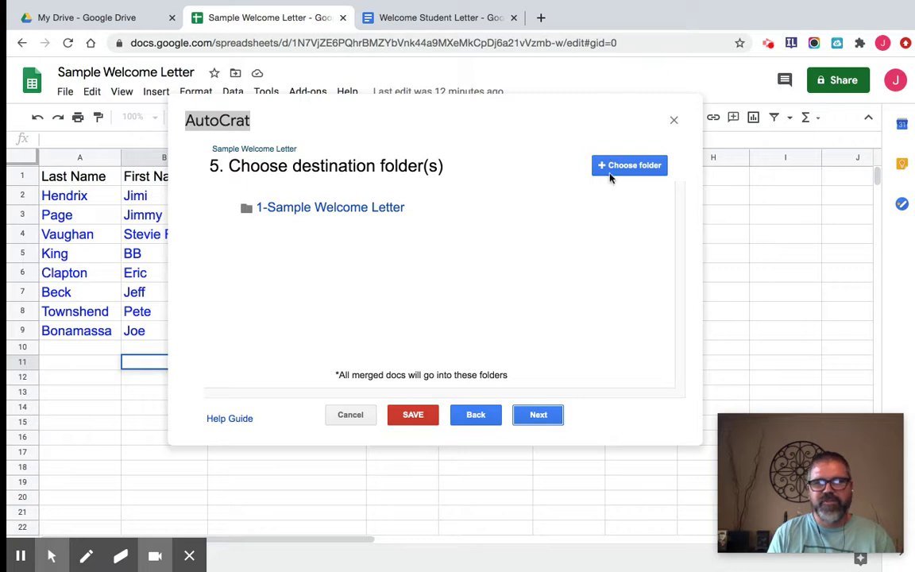
{"action": "left_click", "coordinate": [536, 415]}
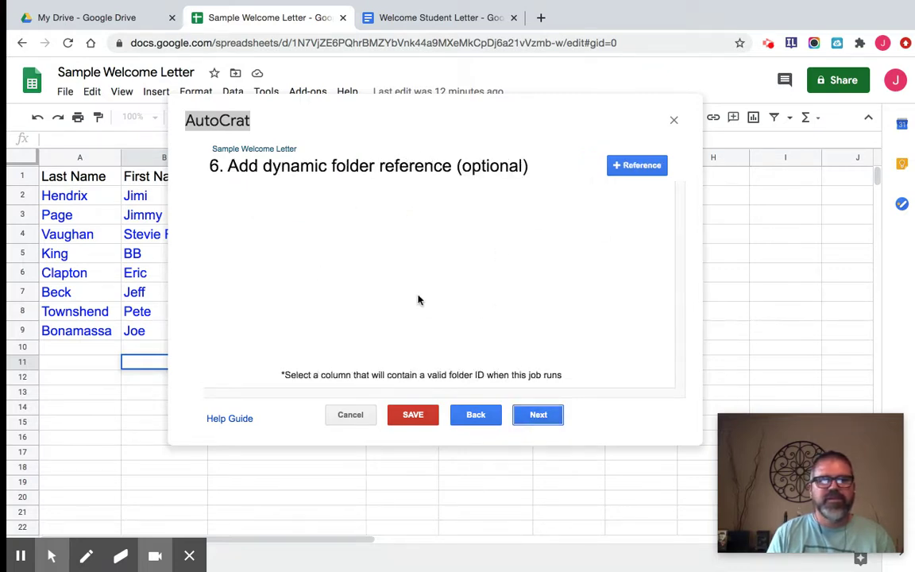
{"action": "left_click", "coordinate": [540, 416]}
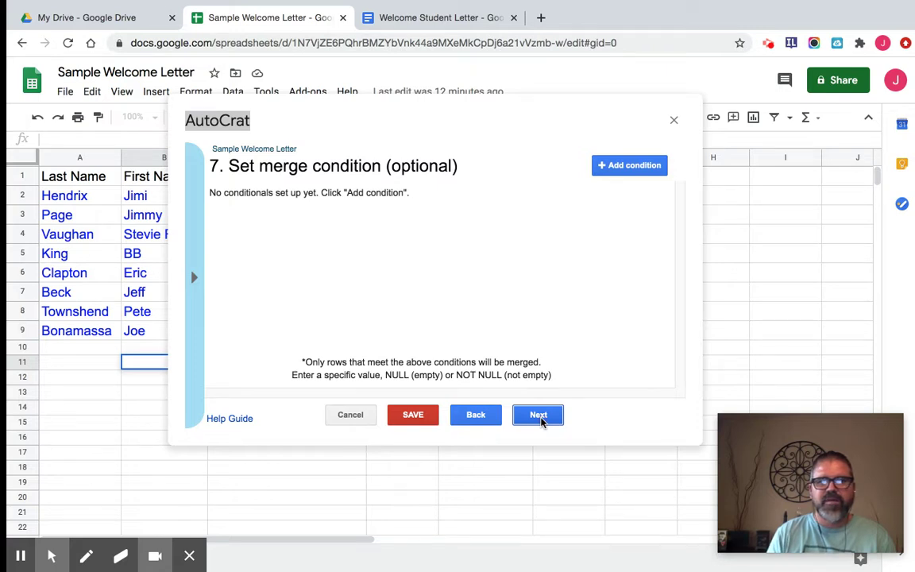
{"action": "left_click", "coordinate": [541, 419]}
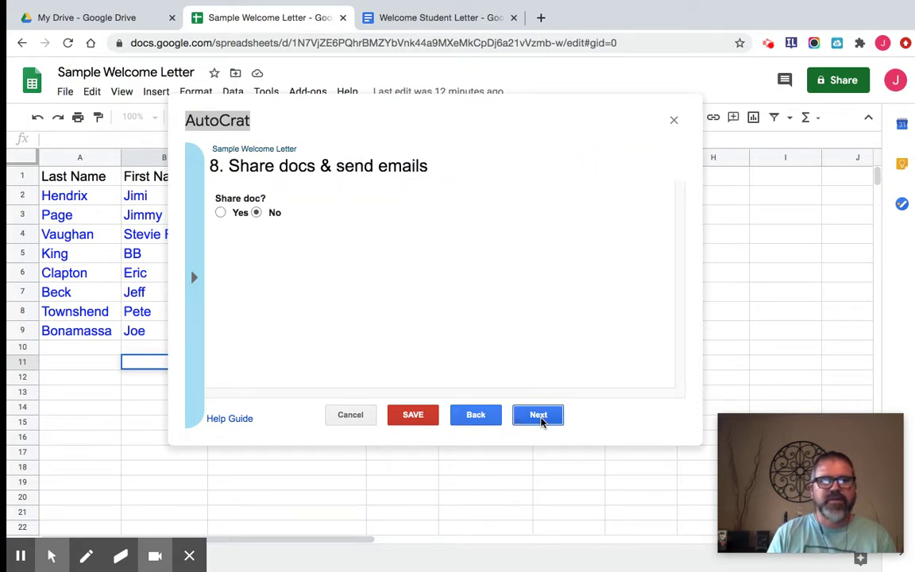
{"action": "left_click", "coordinate": [537, 416]}
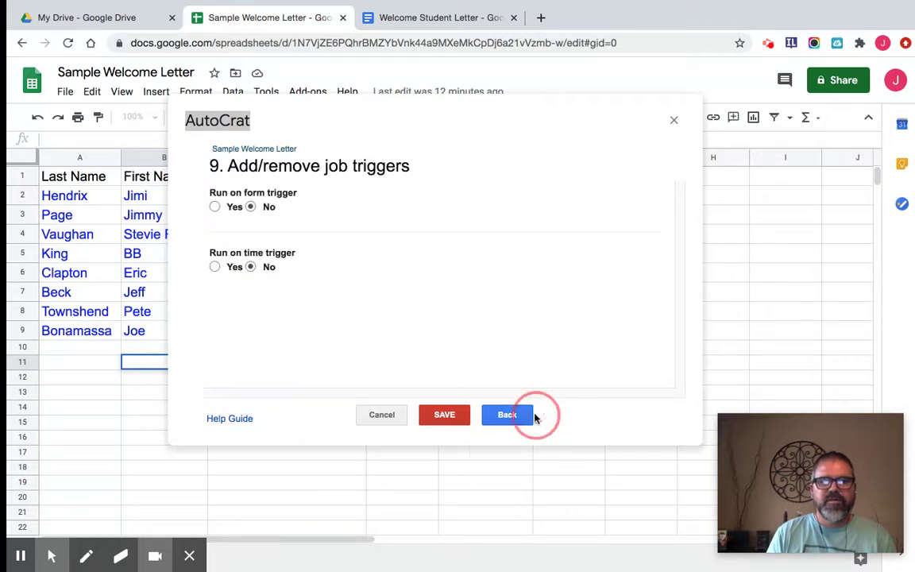
{"action": "left_click", "coordinate": [451, 416]}
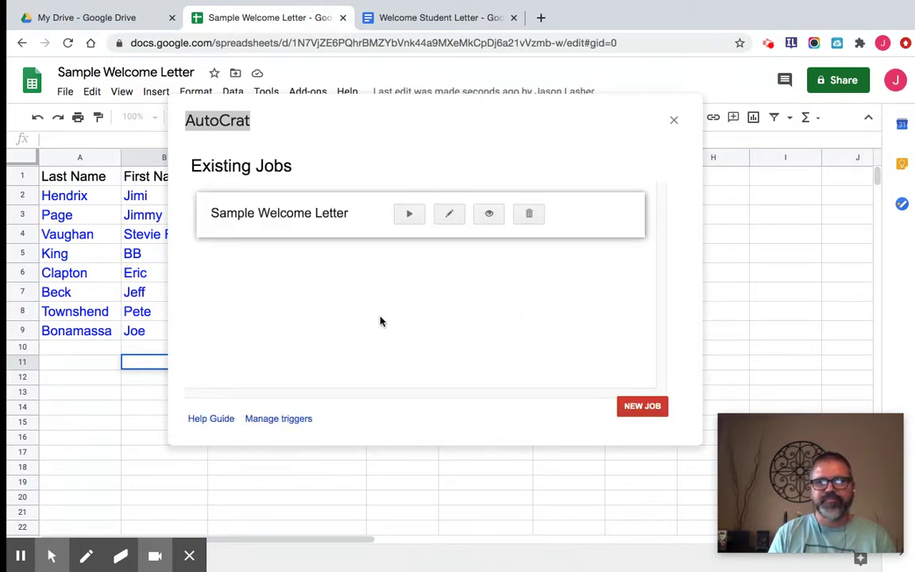
Run the Sample Welcome Letter job and watch merge status reach 5 of 8 documents.
{"action": "left_click", "coordinate": [410, 215]}
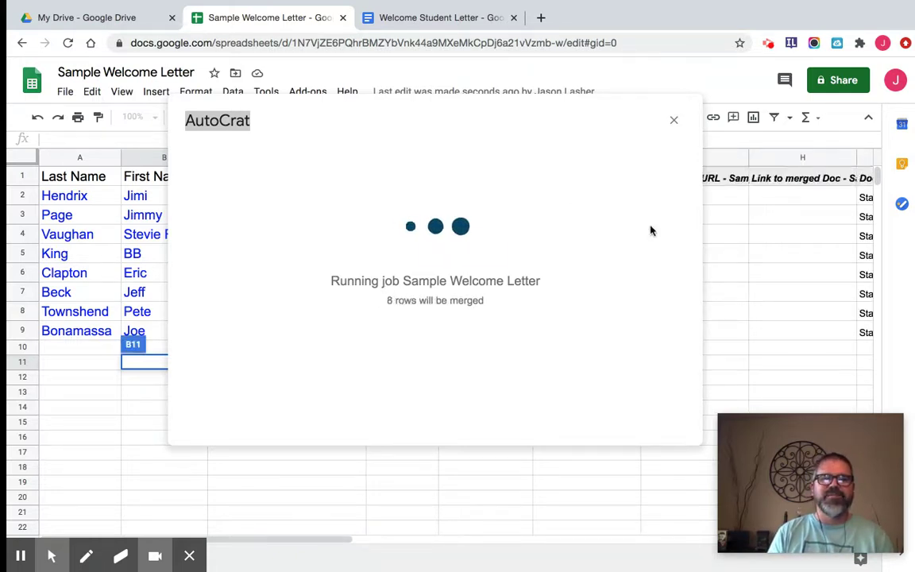
{"action": "left_click", "coordinate": [755, 257]}
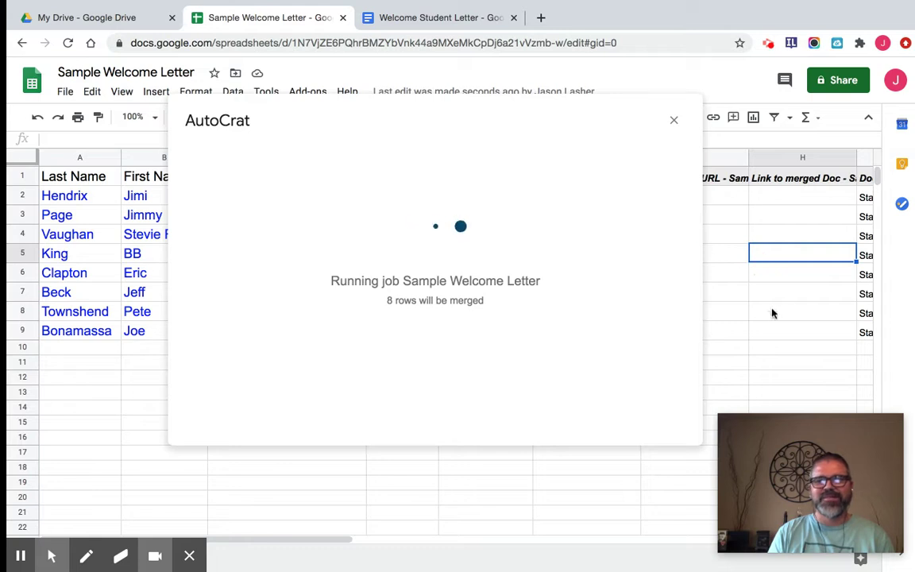
{"action": "left_click_drag", "start_coordinate": [332, 537], "coordinate": [412, 545]}
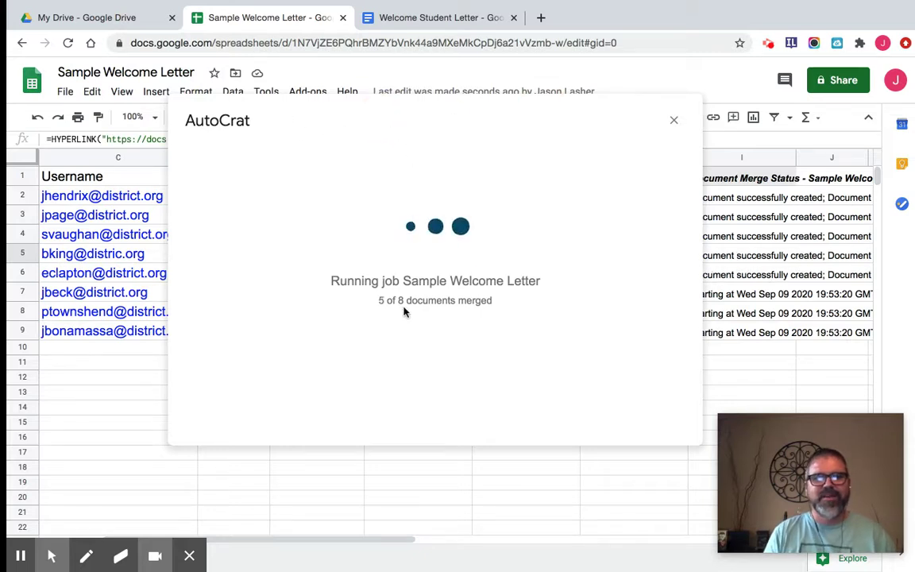
{"action": "left_click", "coordinate": [100, 19]}
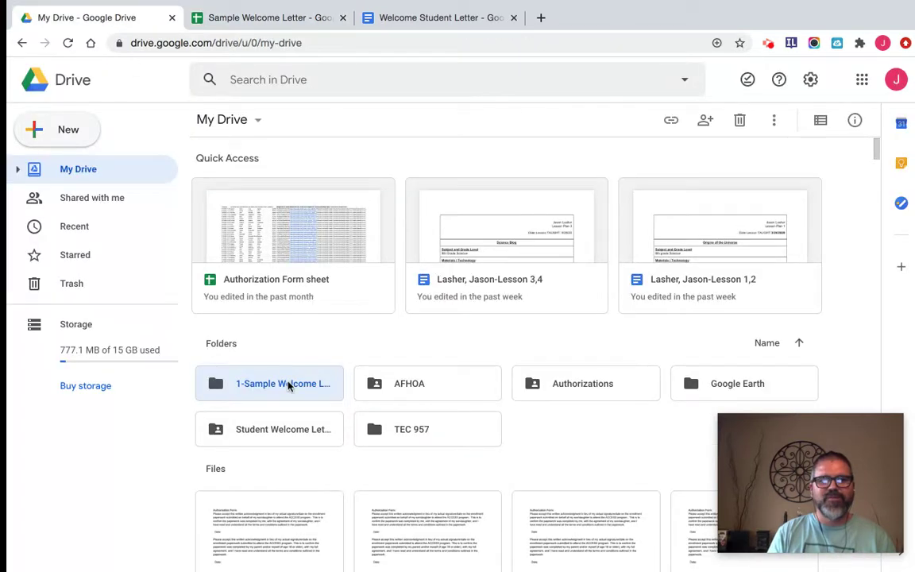
Open the 1-Sample Welcome Letter folder and scroll through the generated Science letters.
{"action": "double_click", "coordinate": [288, 385]}
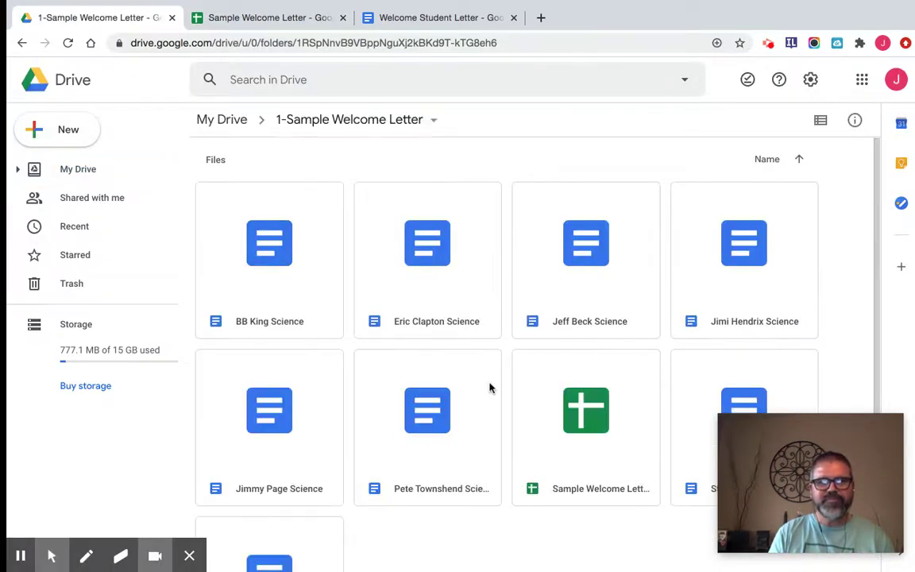
{"action": "scroll", "coordinate": [449, 459], "scroll_direction": "down", "scroll_amount": 1}
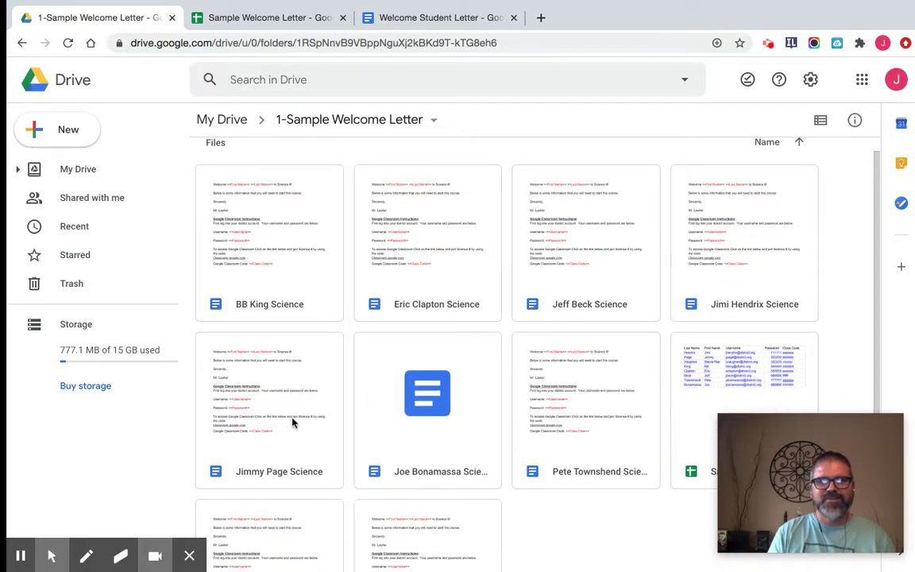
{"action": "scroll", "coordinate": [306, 424], "scroll_direction": "down", "scroll_amount": 1}
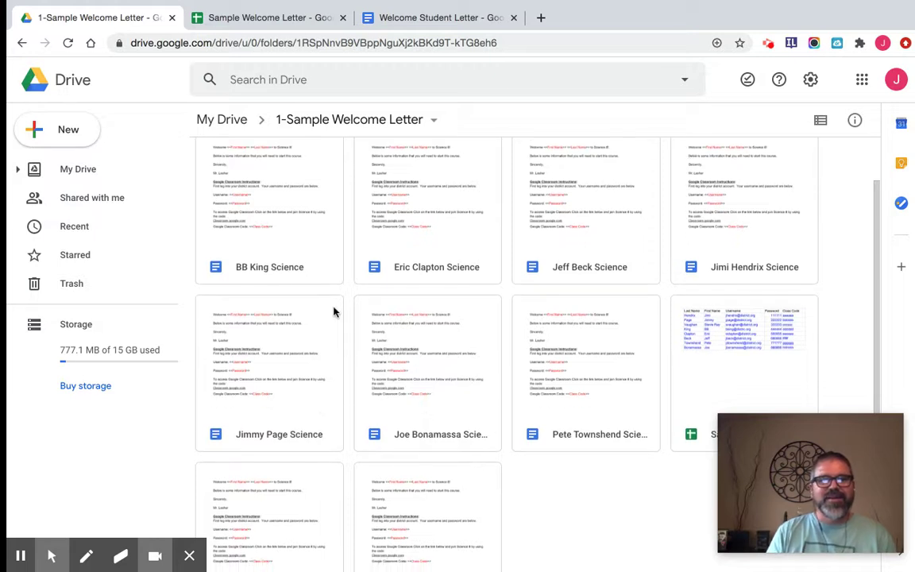
{"action": "scroll", "coordinate": [331, 309], "scroll_direction": "up", "scroll_amount": 1}
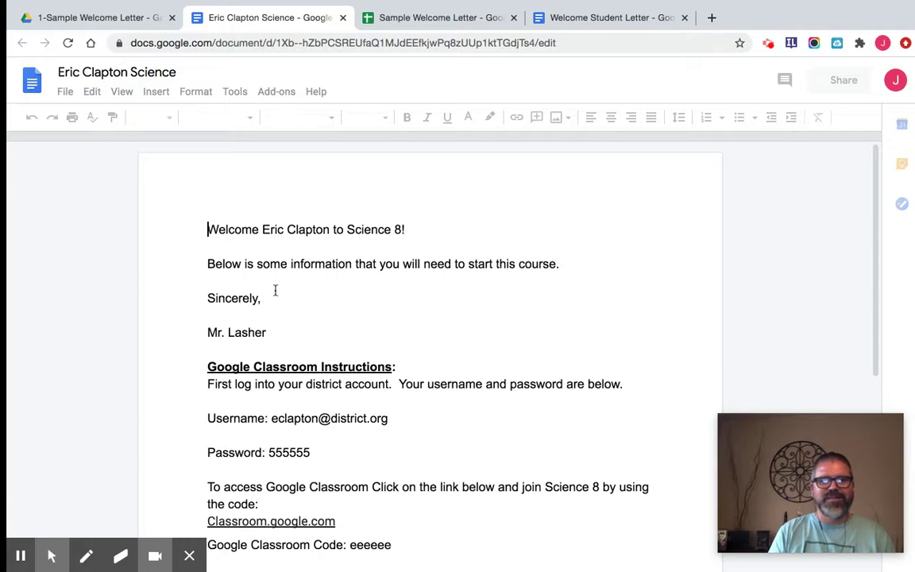
Check a student's merged name, username and password, then return to the letters folder.
{"action": "scroll", "coordinate": [310, 318], "scroll_direction": "down", "scroll_amount": 3}
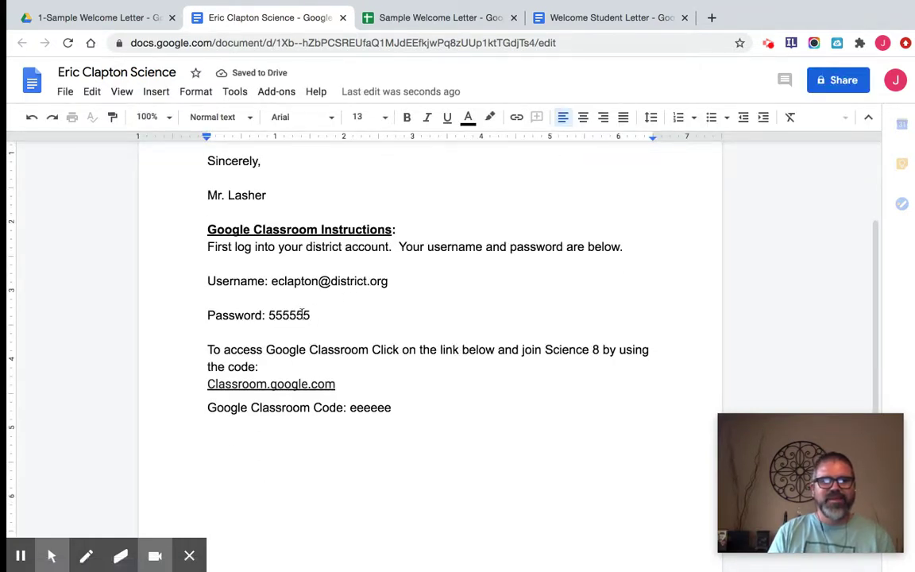
{"action": "left_click", "coordinate": [311, 315]}
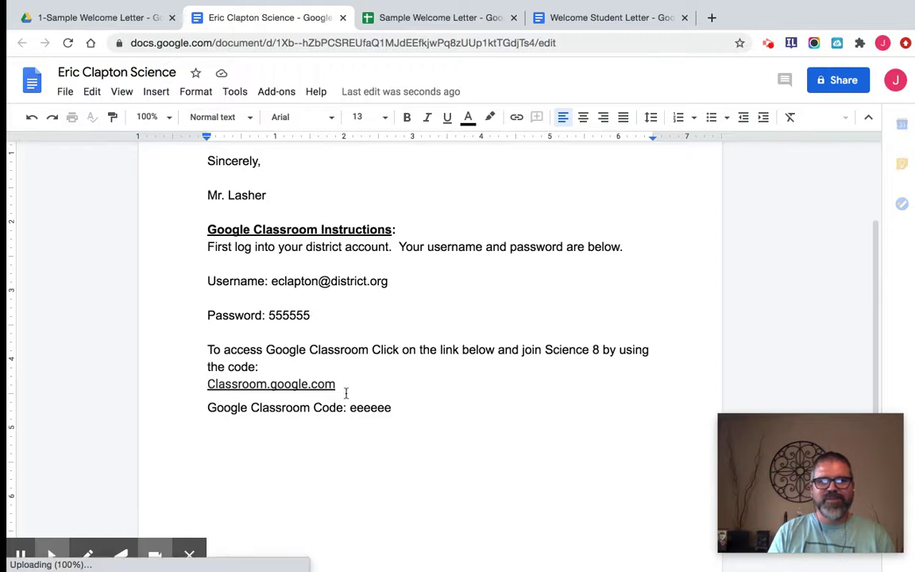
{"action": "scroll", "coordinate": [427, 422], "scroll_direction": "up", "scroll_amount": 3}
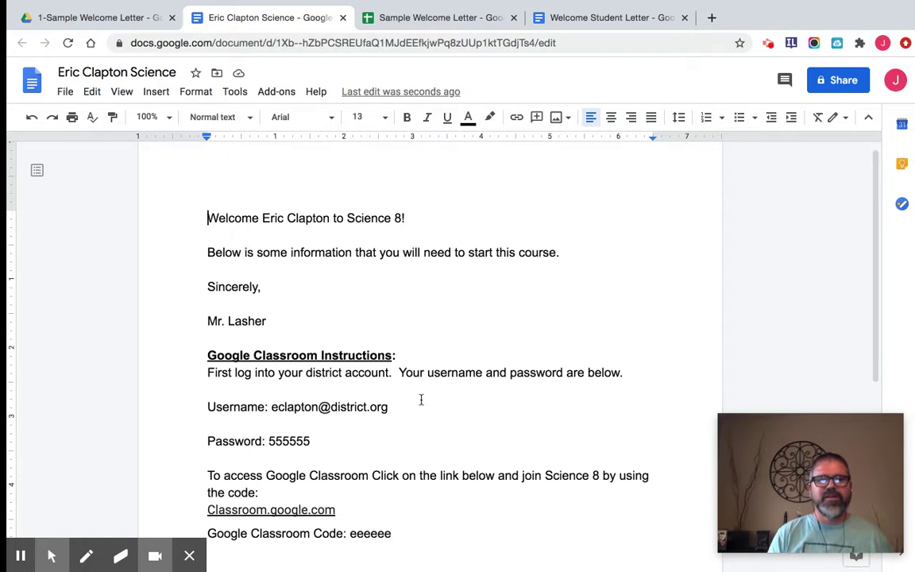
{"action": "left_click", "coordinate": [148, 24]}
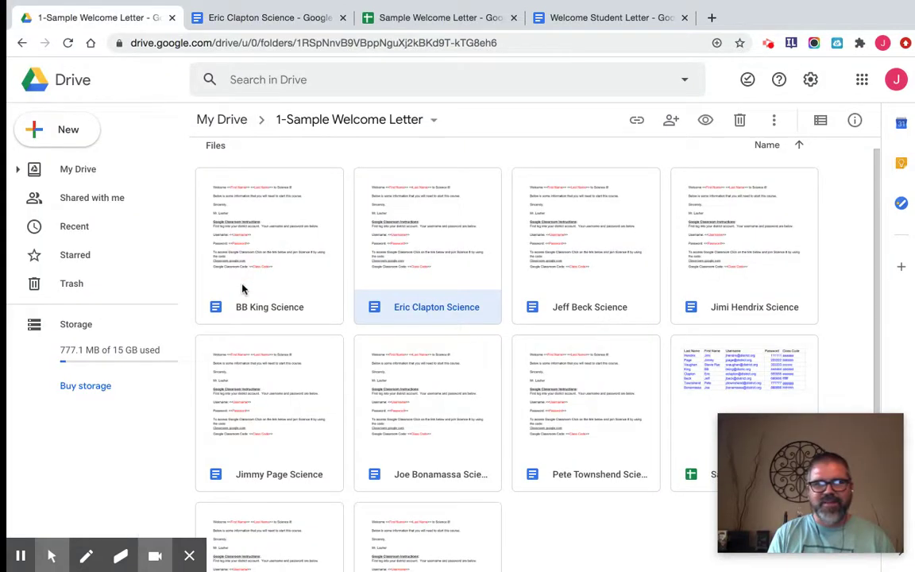
{"action": "scroll", "coordinate": [427, 513], "scroll_direction": "down", "scroll_amount": 1}
{"action": "scroll", "coordinate": [427, 513], "scroll_direction": "down", "scroll_amount": 1}
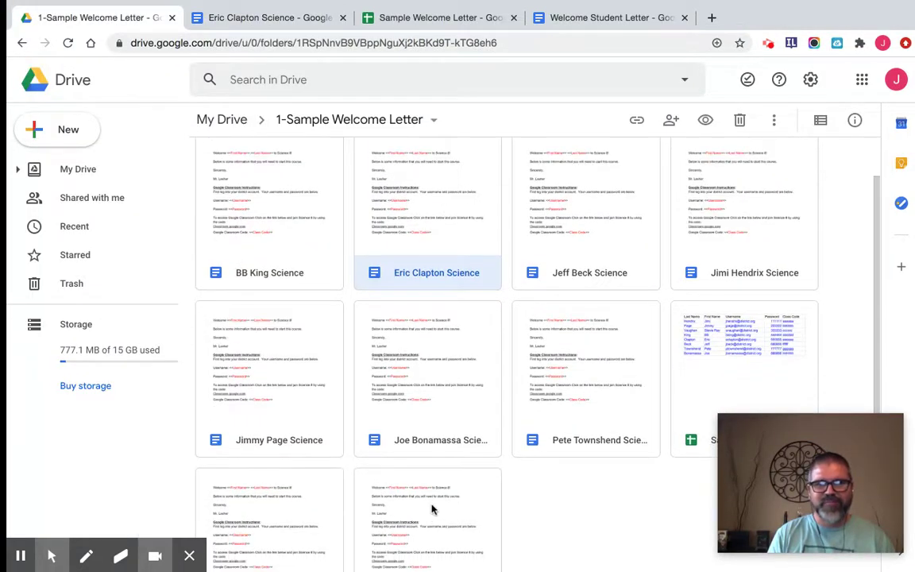
{"action": "mouse_move", "coordinate": [38, 560]}
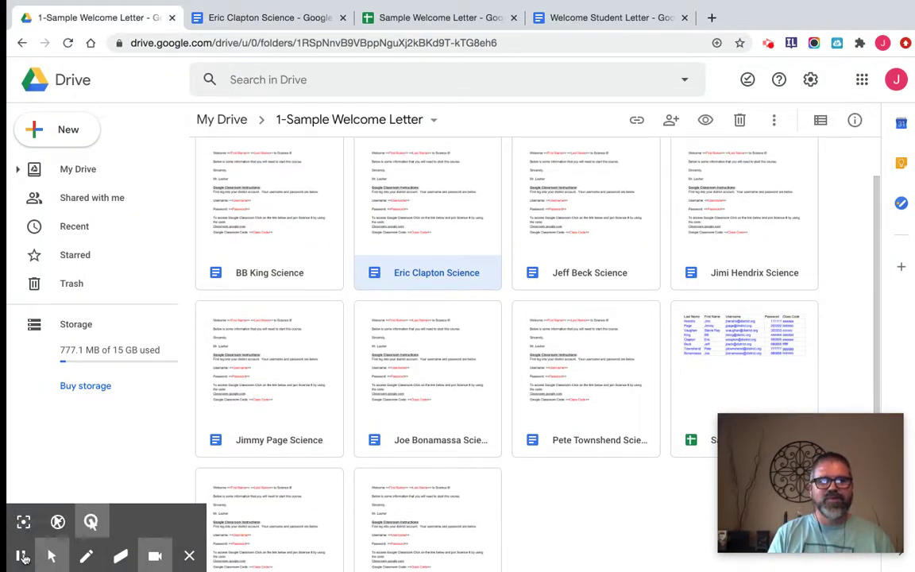